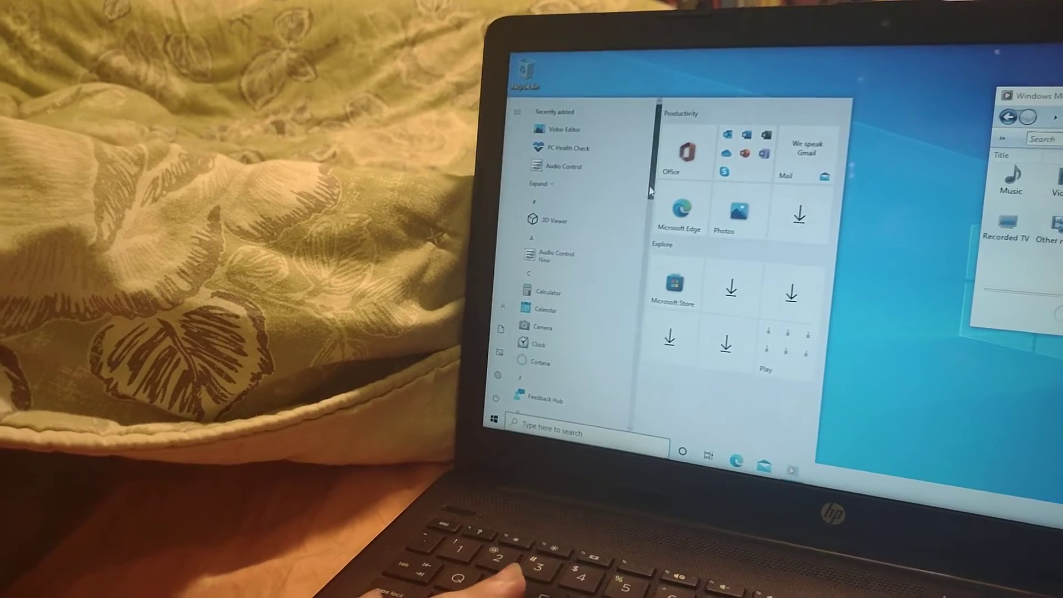
scroll(581, 250, down, 10)
scroll(567, 337, down, 2)
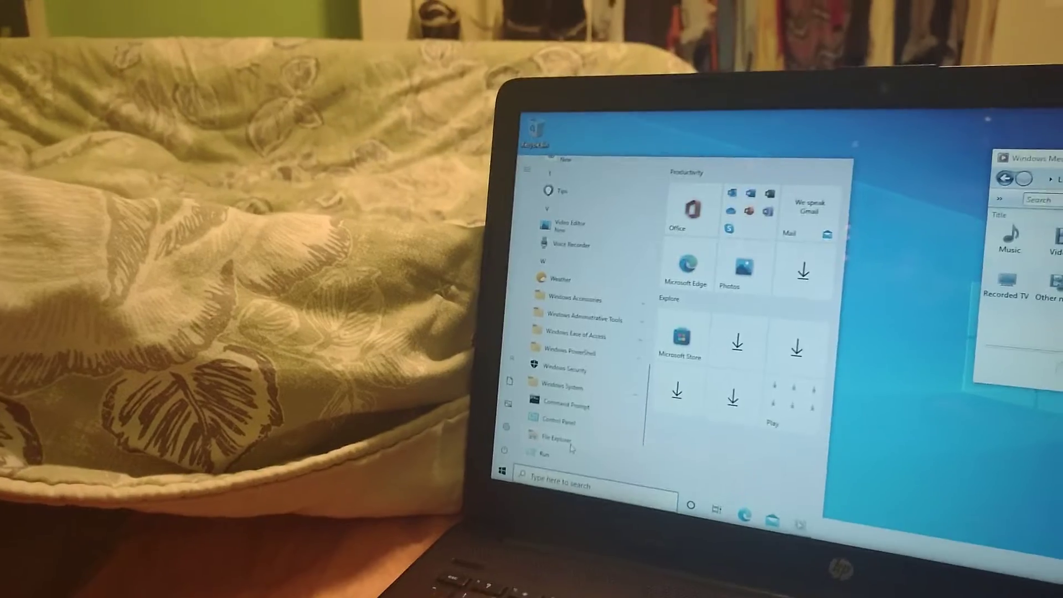
Step: Launch File Explorer from the Windows System folder in the Start menu
click(568, 440)
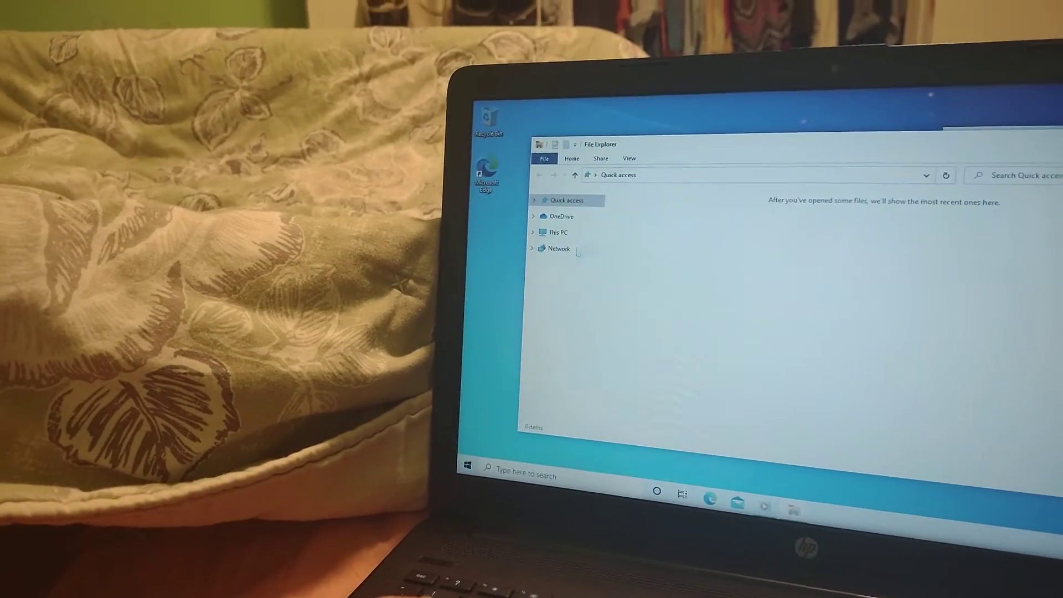
Step: Navigate via This PC and Local Disk (C:) into the Windows Media folder
click(560, 232)
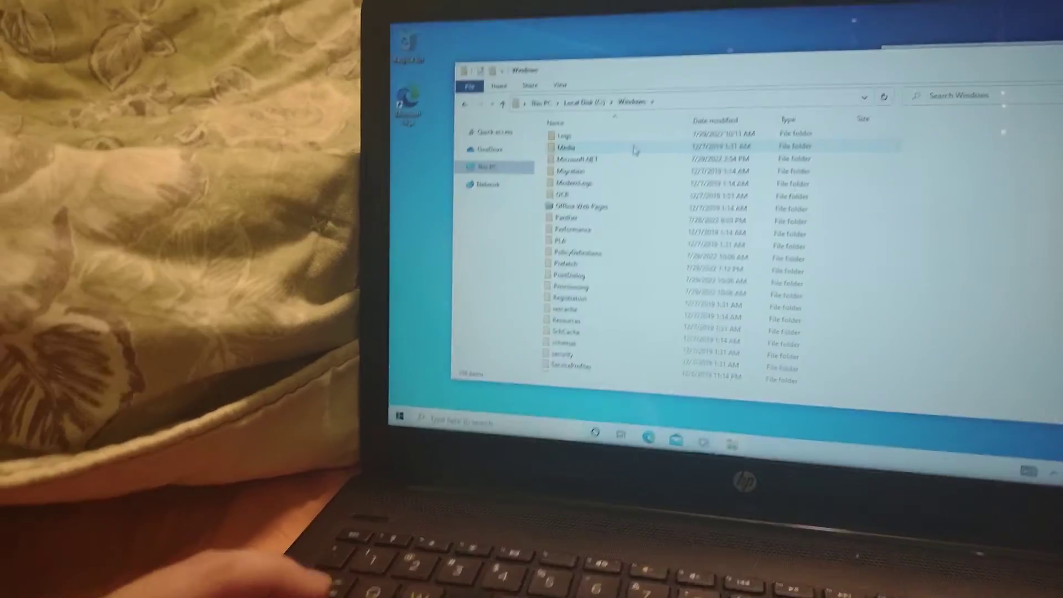
click(635, 137)
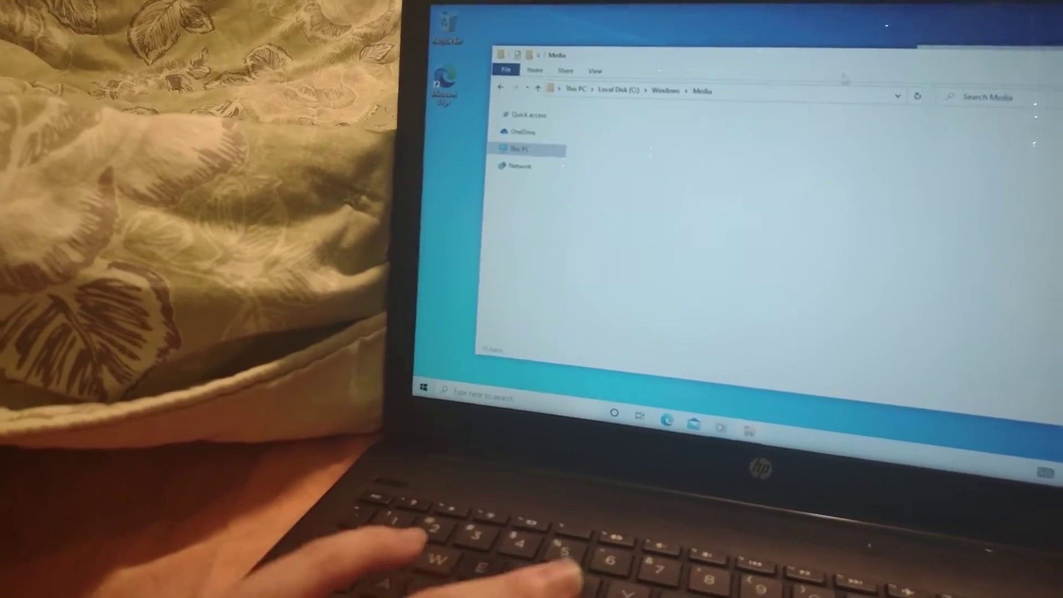
Step: Drag all Media folder files into the burn list, making Disc 1 total 5:32
drag(919, 65, 733, 18)
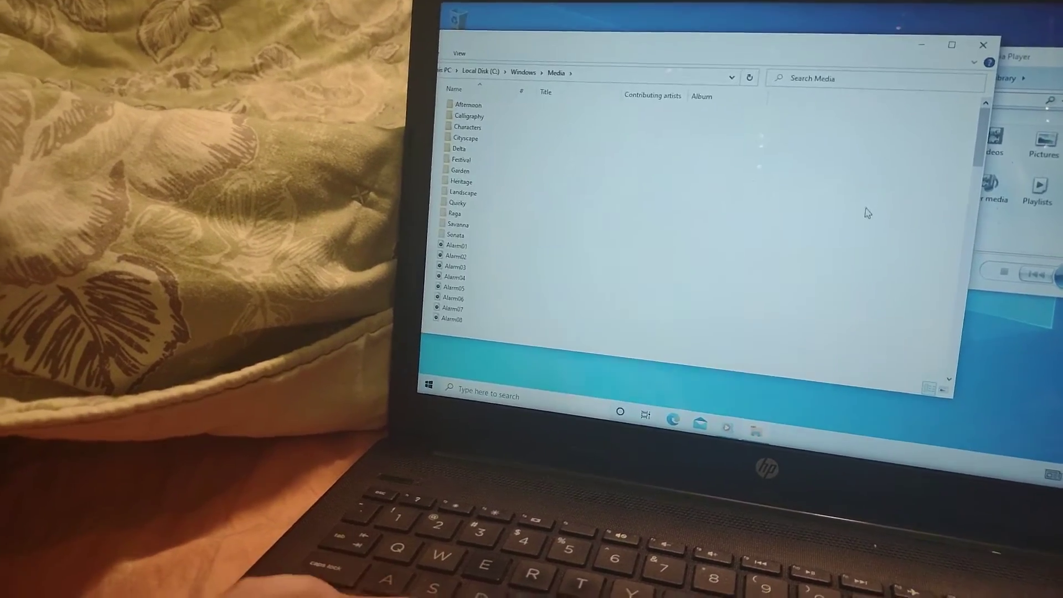
key(ctrl+a)
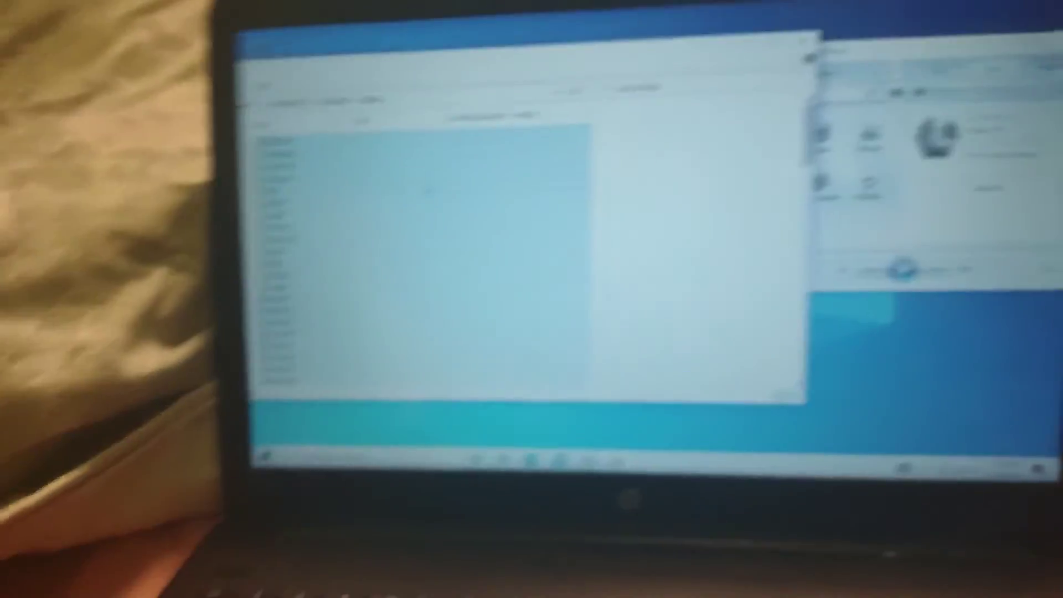
mouse_move(808, 134)
mouse_down()
mouse_move(698, 215)
mouse_move(640, 308)
mouse_up()
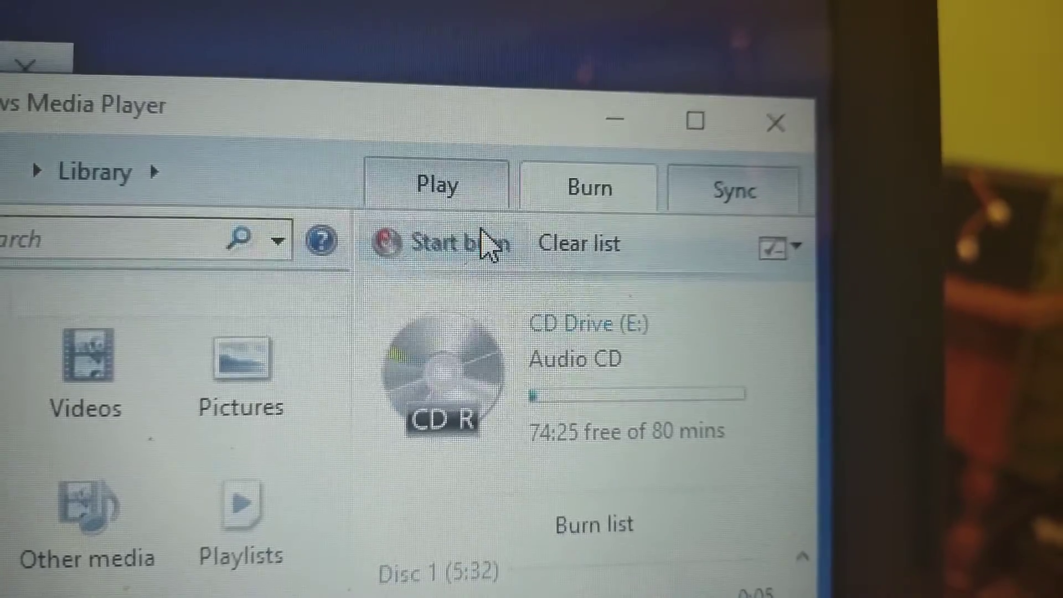
Step: Start burning the audio CD, triggering a warning about 36 problem files
click(488, 242)
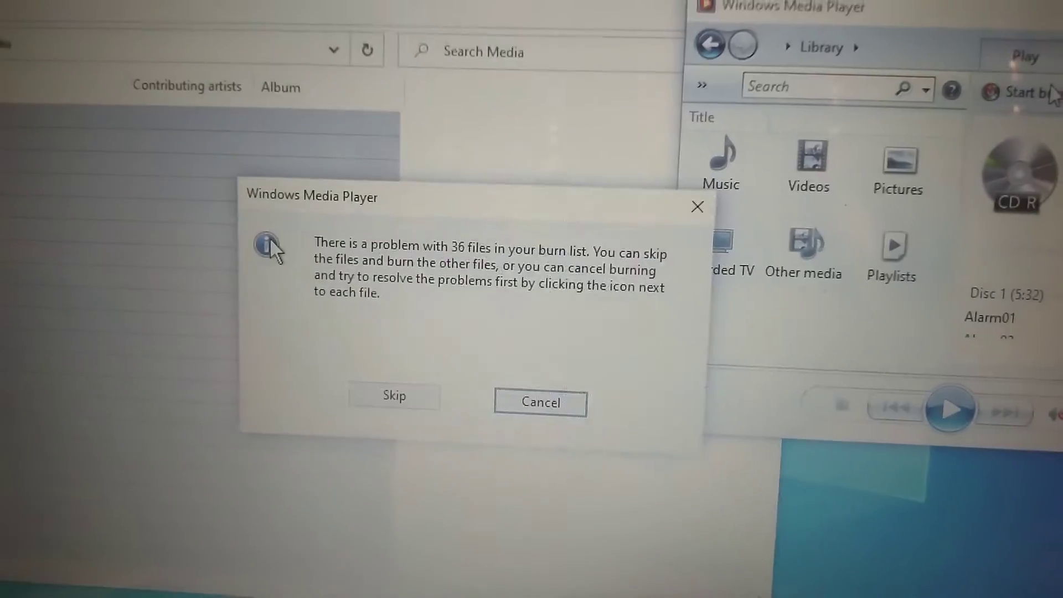